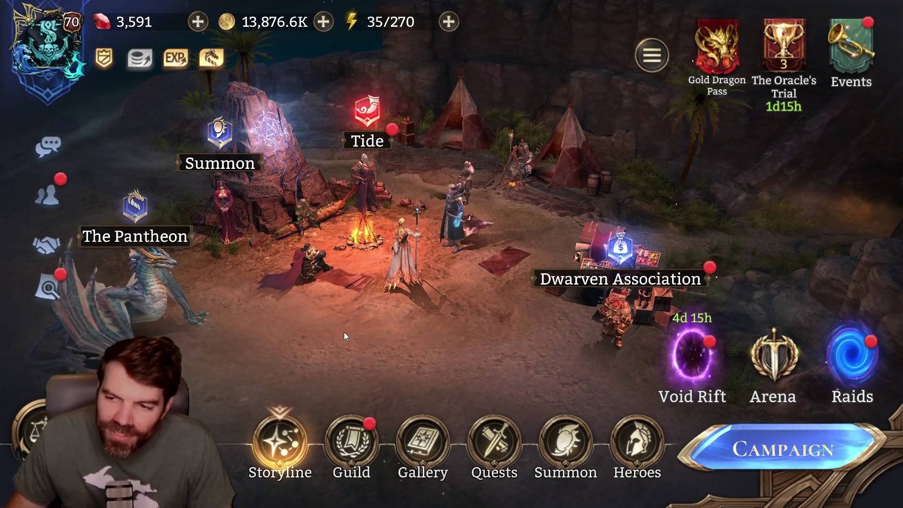
Open the Gallery from the camp screen's bottom bar to view all champions
left_click(375, 417)
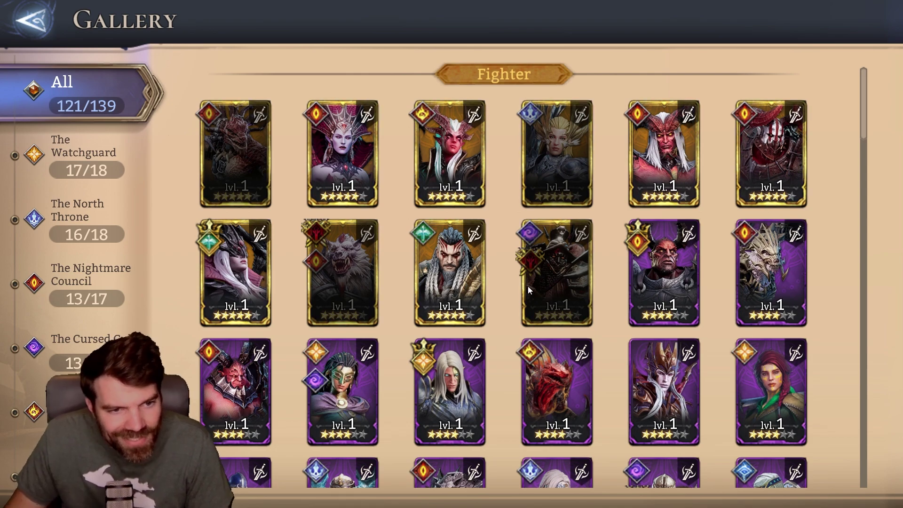
scroll(494, 268, "down", 8)
scroll(473, 212, "down", 8)
scroll(473, 177, "down", 8)
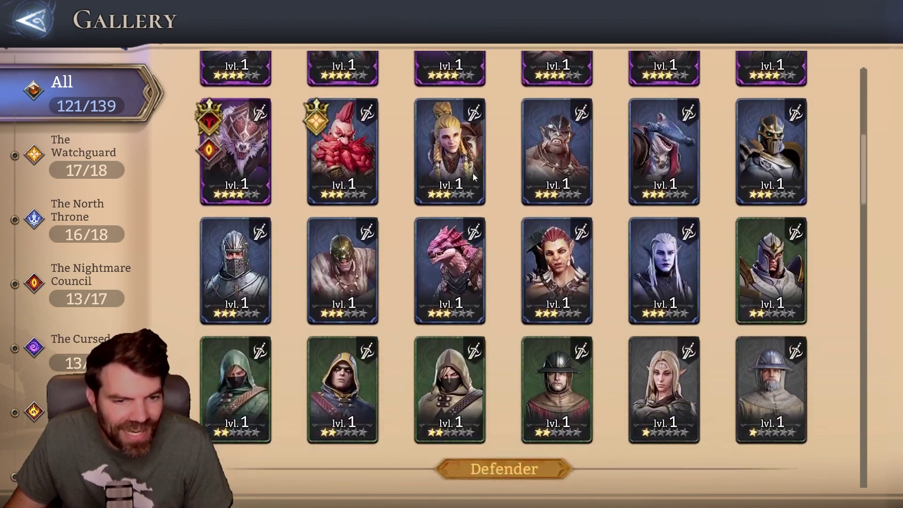
scroll(473, 172, "up", 10)
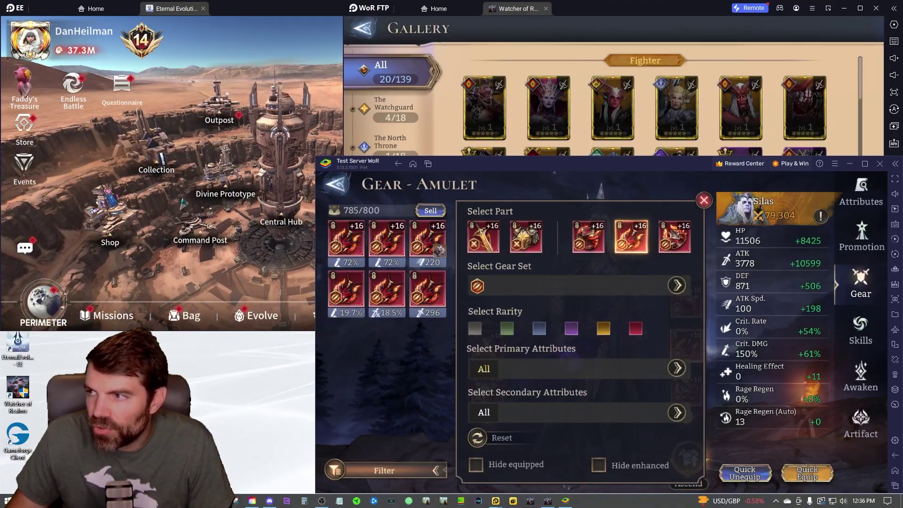
Switch from the game to the Watcher of Realms drop-rate spreadsheet
key("alt+Tab")
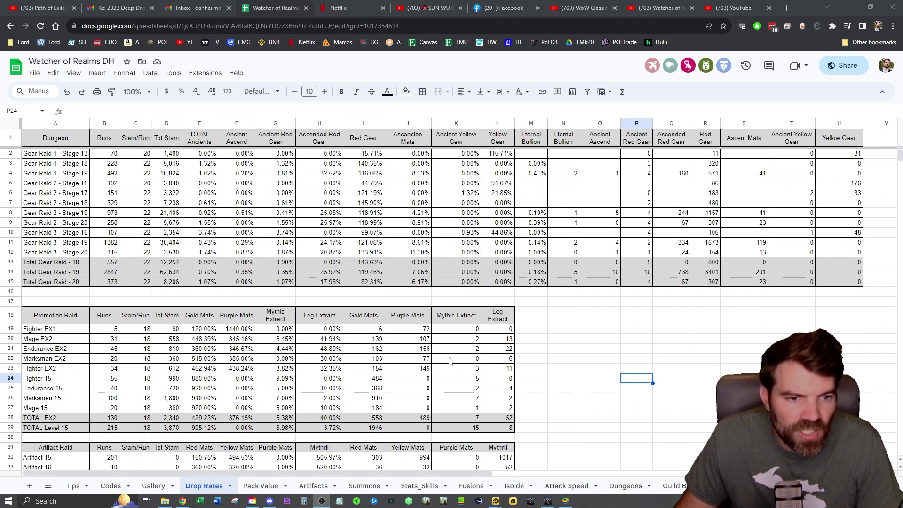
Bring up the spreadsheet's Gallery sheet with the hero tier list
left_click(637, 348)
left_click(154, 486)
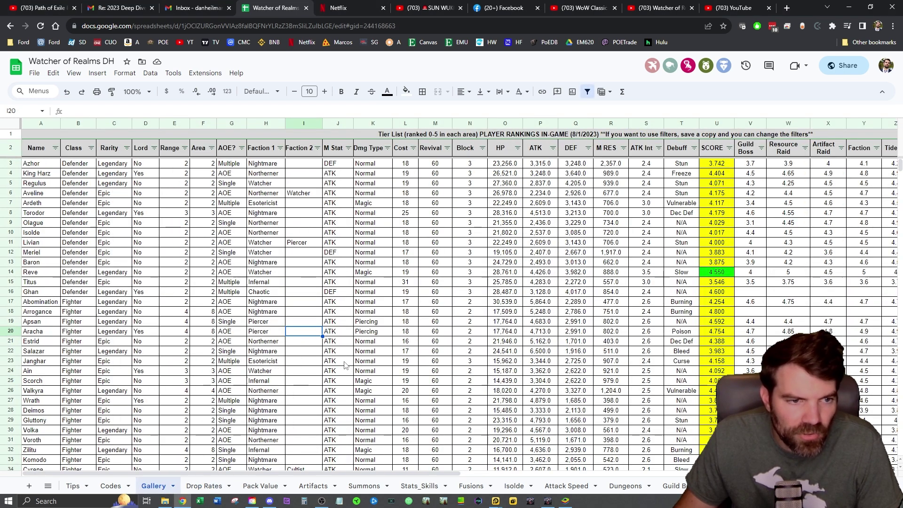
scroll(344, 364, "down", 3)
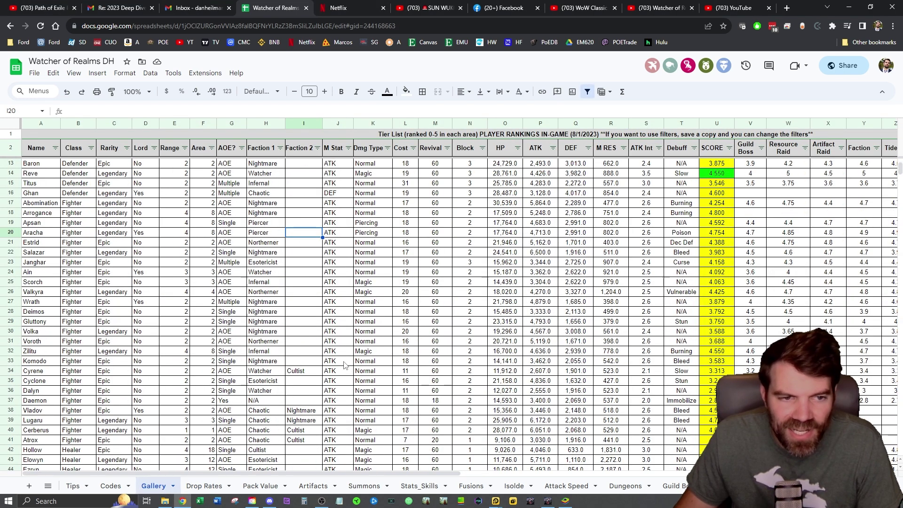
scroll(345, 364, "up", 3)
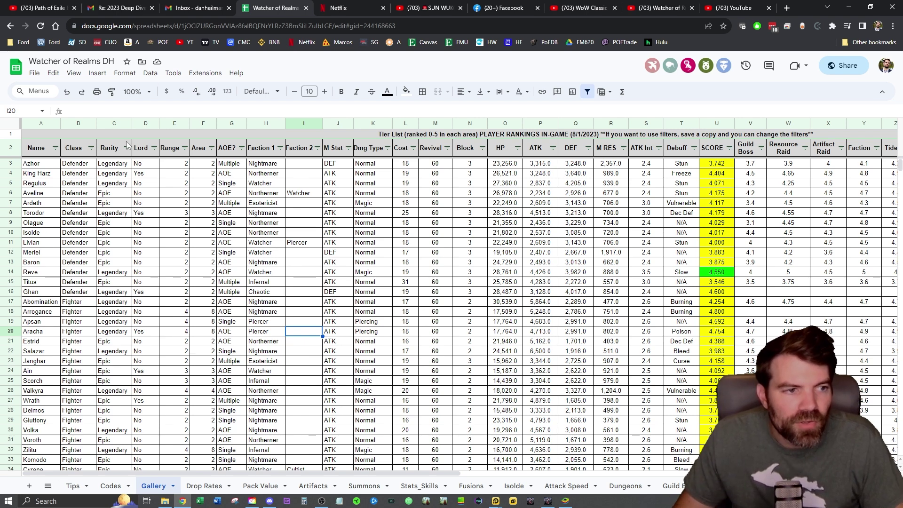
left_click(34, 73)
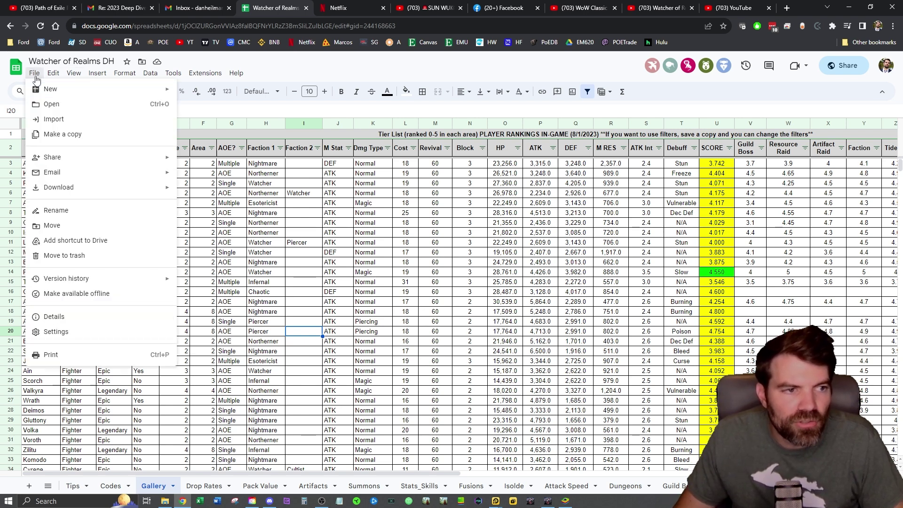
left_click(98, 137)
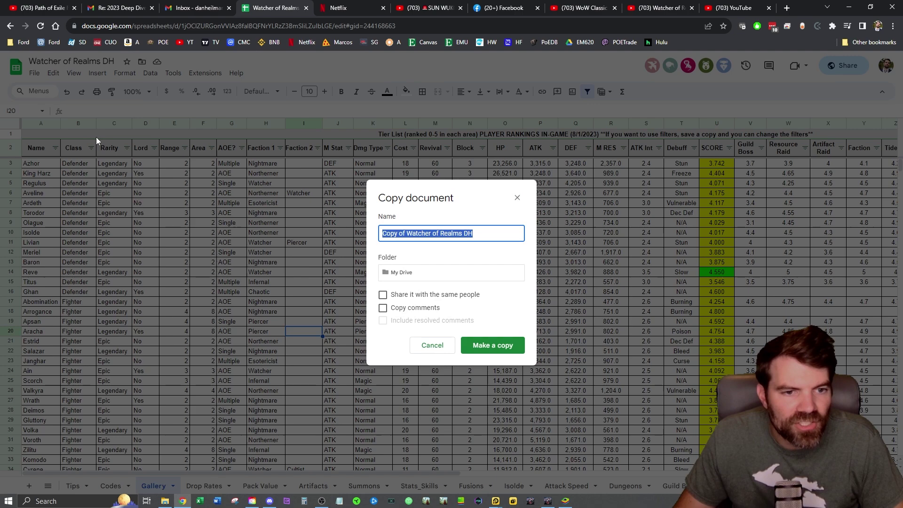
left_click(519, 199)
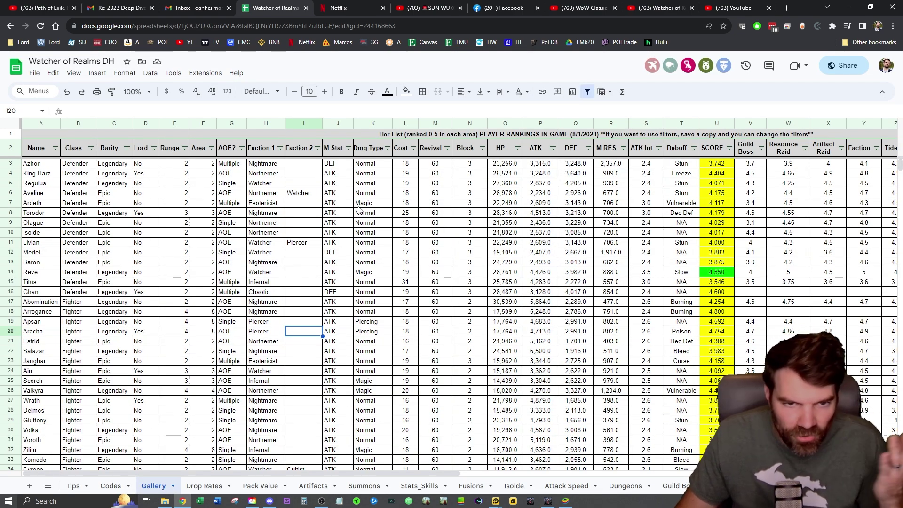
left_click(505, 242)
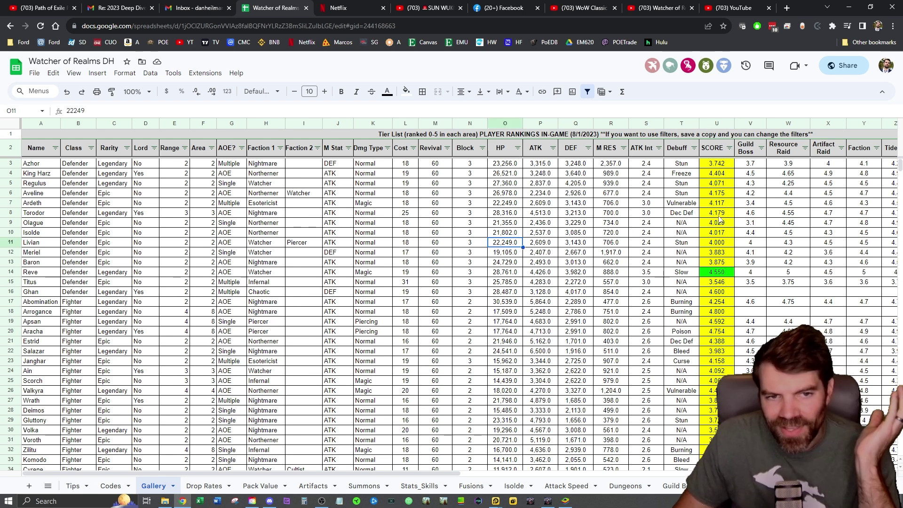
left_click(719, 272)
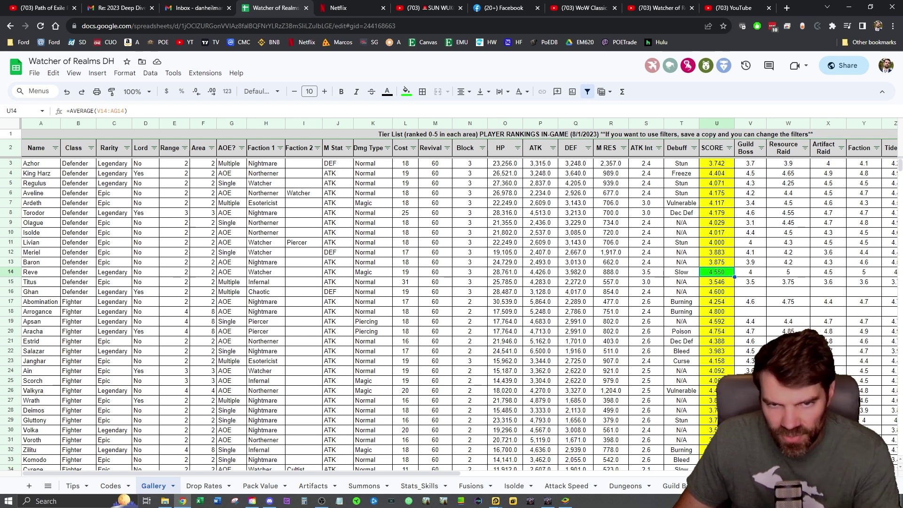
left_click(470, 282)
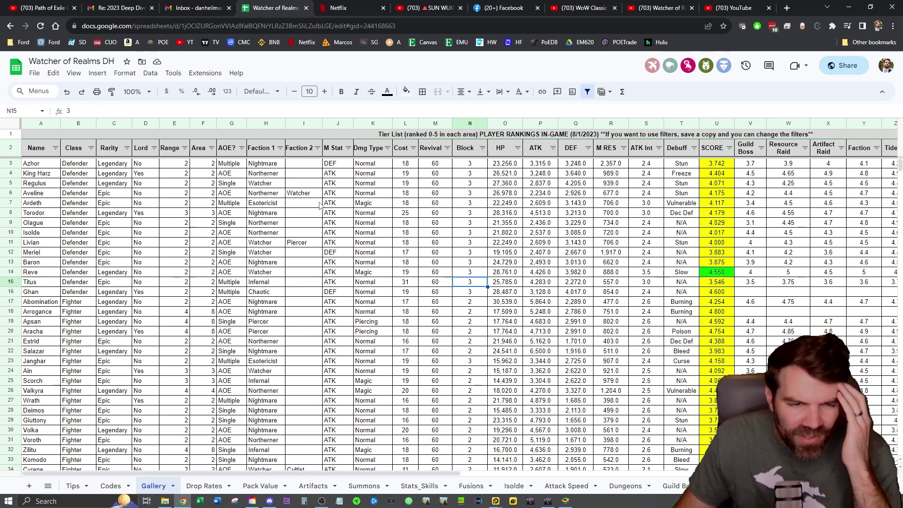
left_click(261, 148)
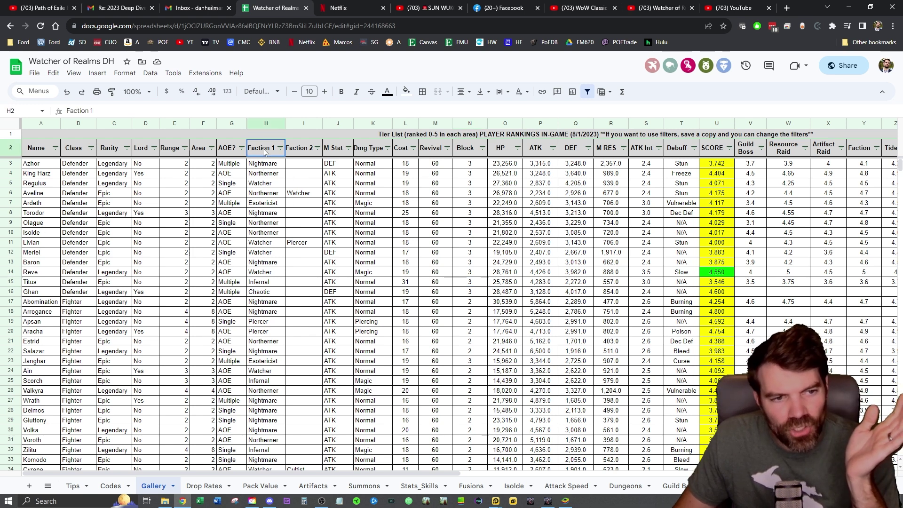
left_click(264, 192)
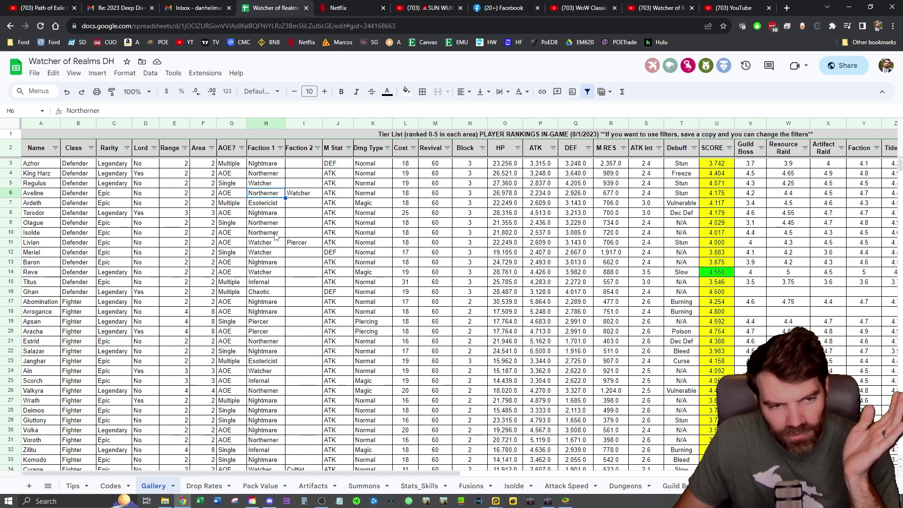
left_click(279, 148)
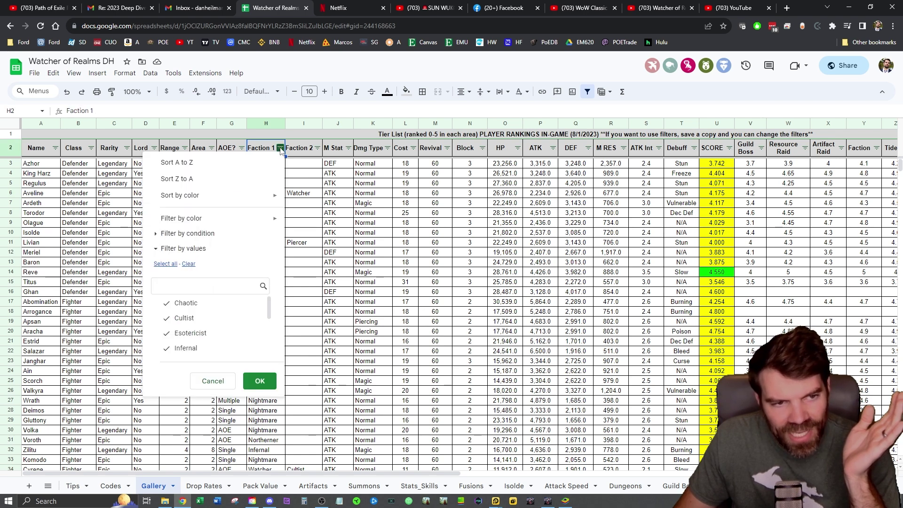
left_click(304, 207)
left_click(275, 196)
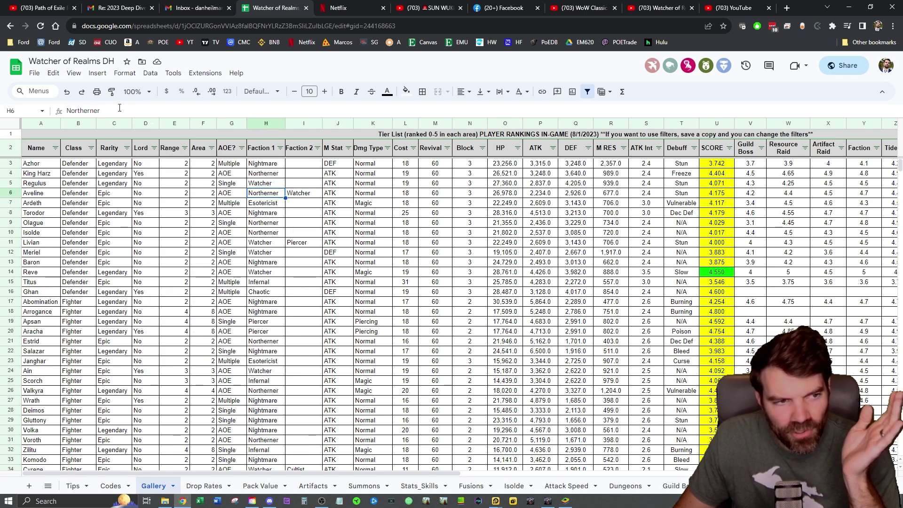
left_click(280, 149)
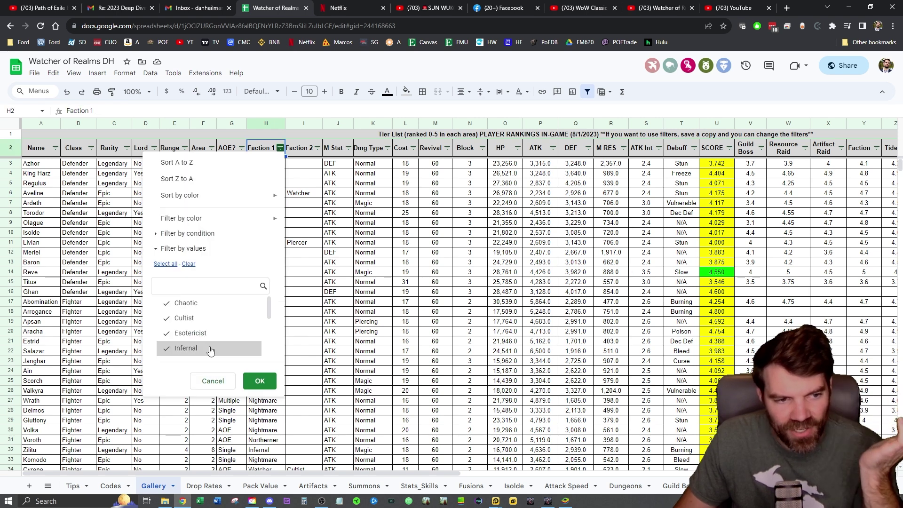
scroll(212, 331, "down", 3)
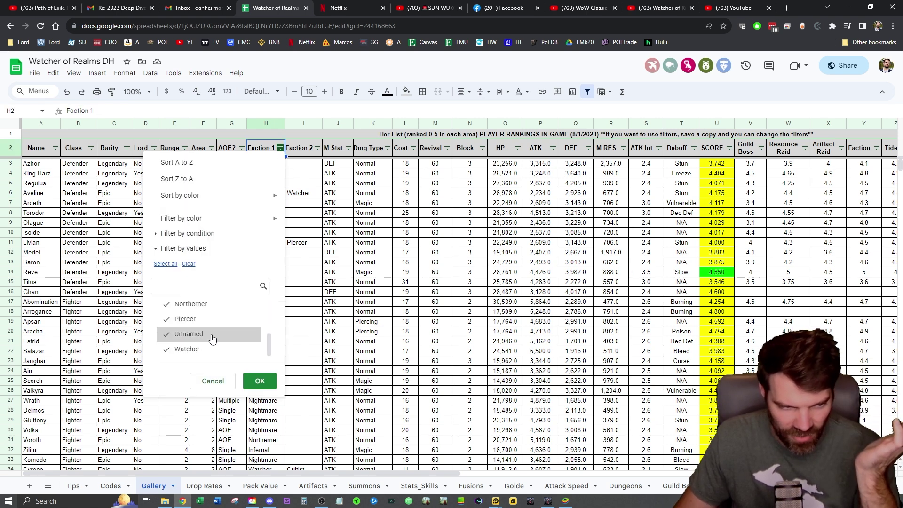
left_click(405, 262)
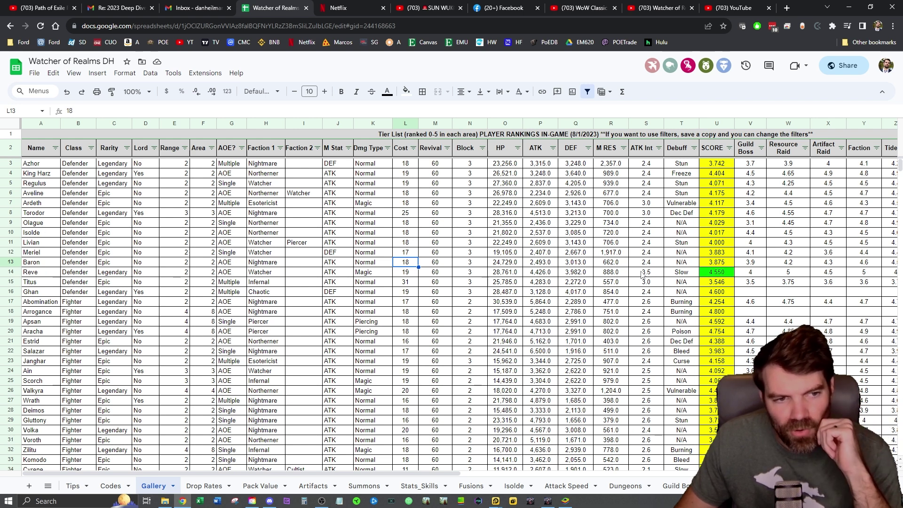
left_click(303, 173)
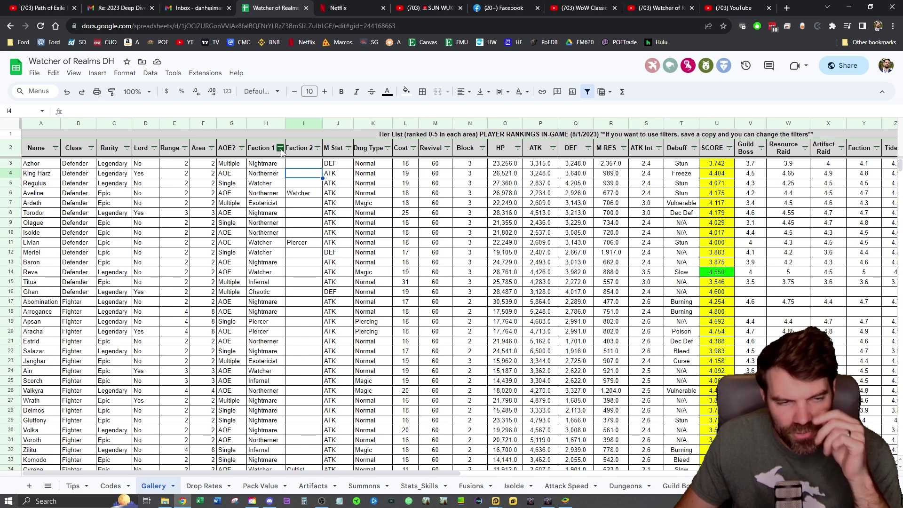
Filter the Class column to show only Mage heroes (rows 54 to 80)
left_click(303, 262)
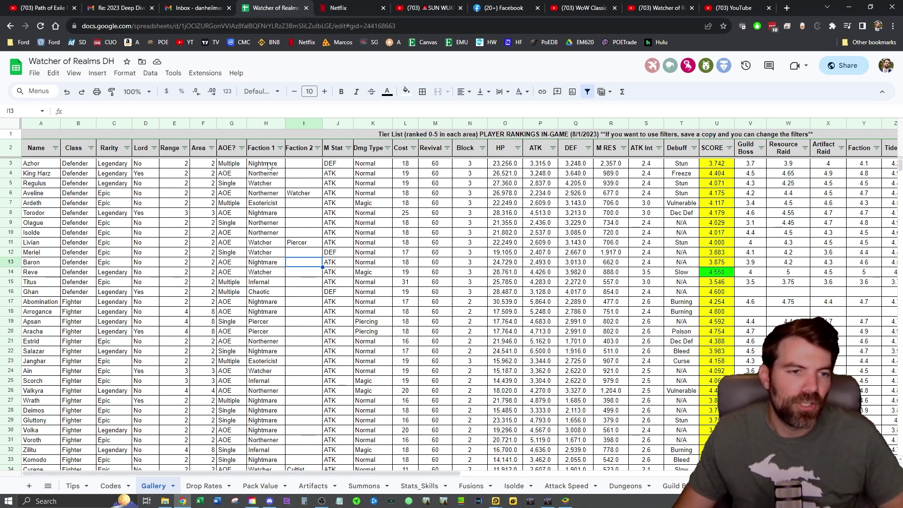
scroll(303, 282, "down", 3)
scroll(304, 282, "down", 2)
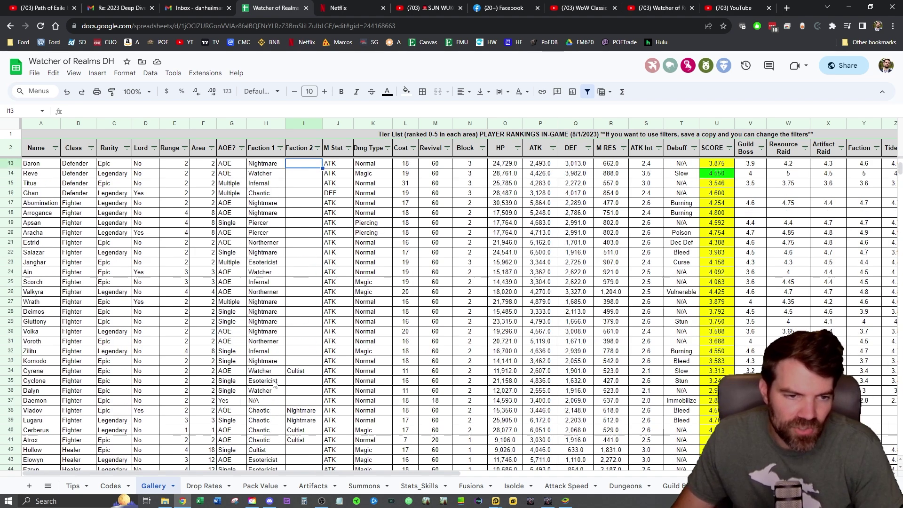
scroll(273, 382, "up", 3)
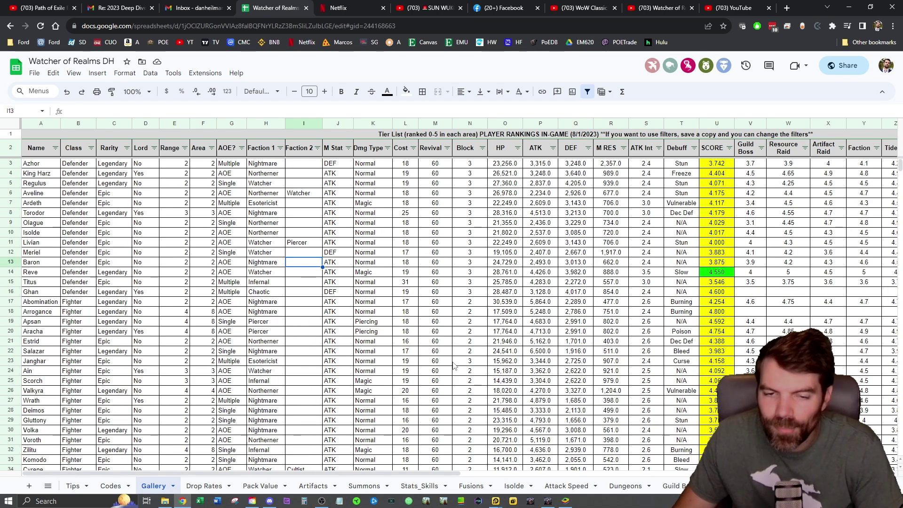
scroll(457, 316, "down", 5)
scroll(454, 365, "up", 5)
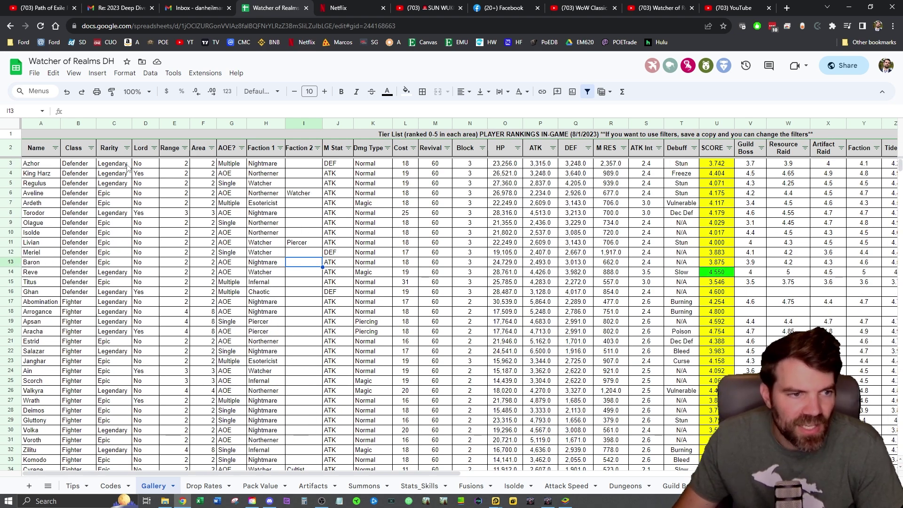
left_click(92, 148)
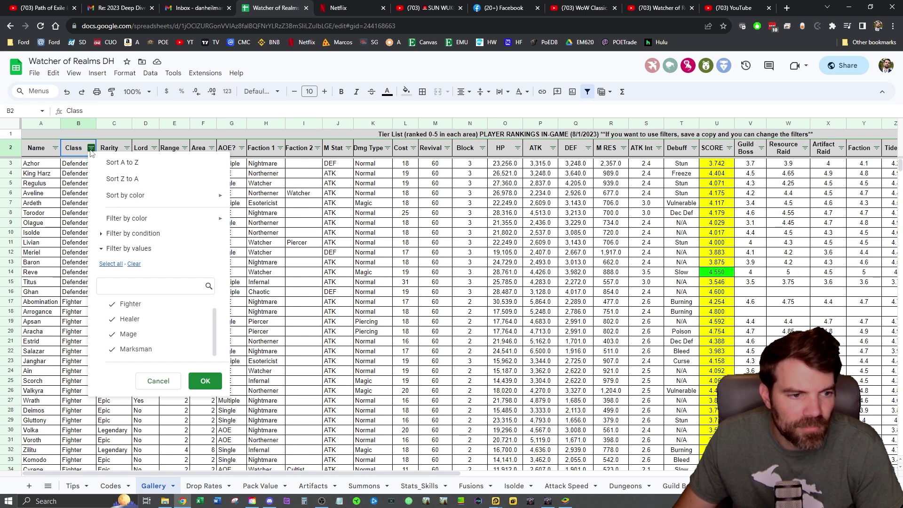
left_click(134, 264)
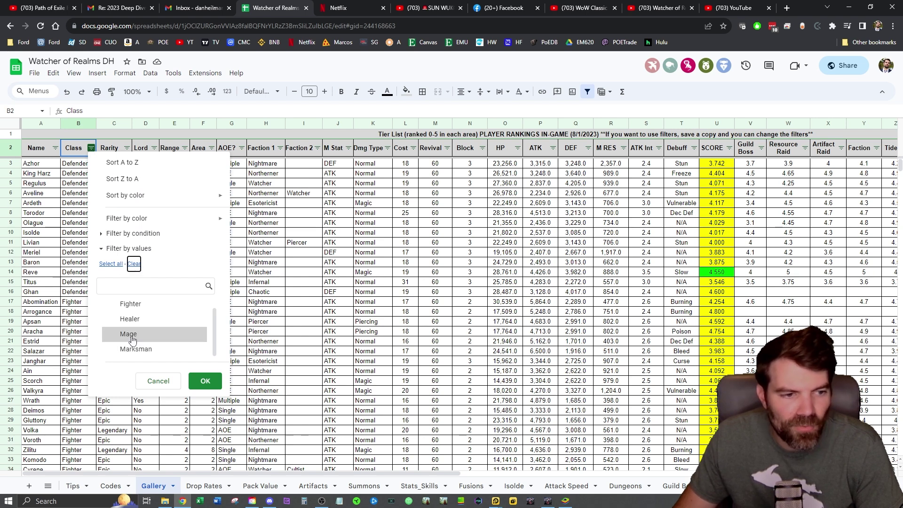
left_click(127, 333)
left_click(205, 381)
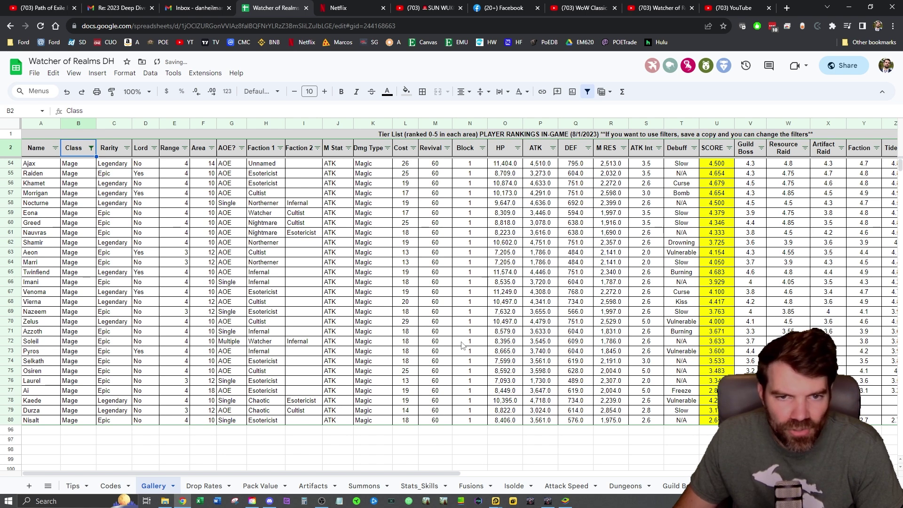
Sort the Mage heroes by ATK in descending order, with Shamir at the top
left_click(553, 148)
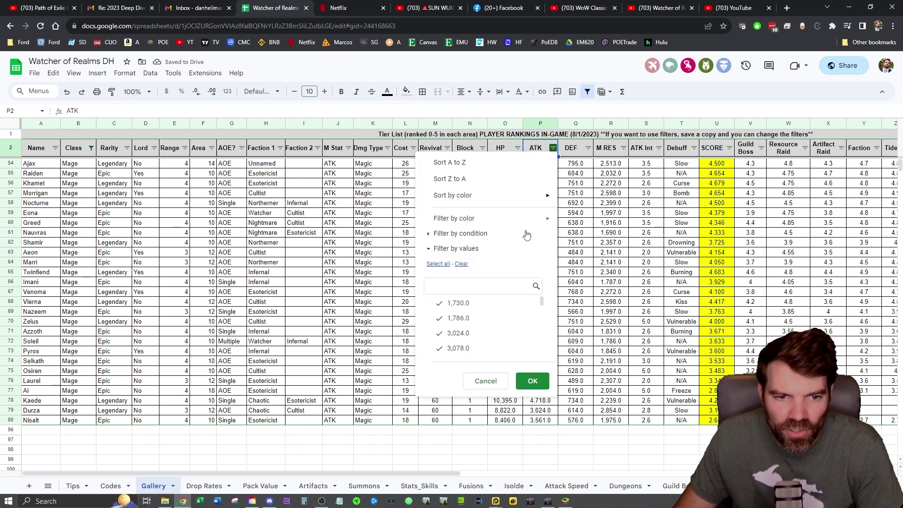
left_click(480, 179)
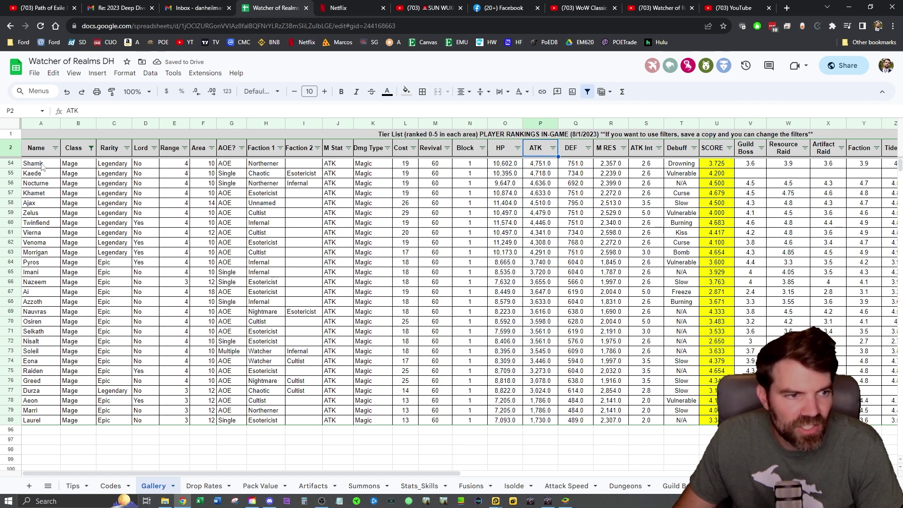
left_click(540, 164)
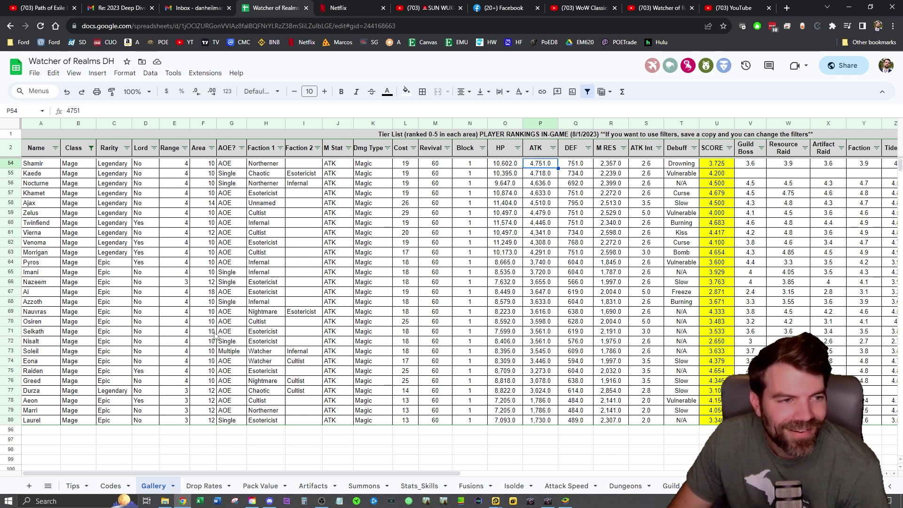
left_click(91, 149)
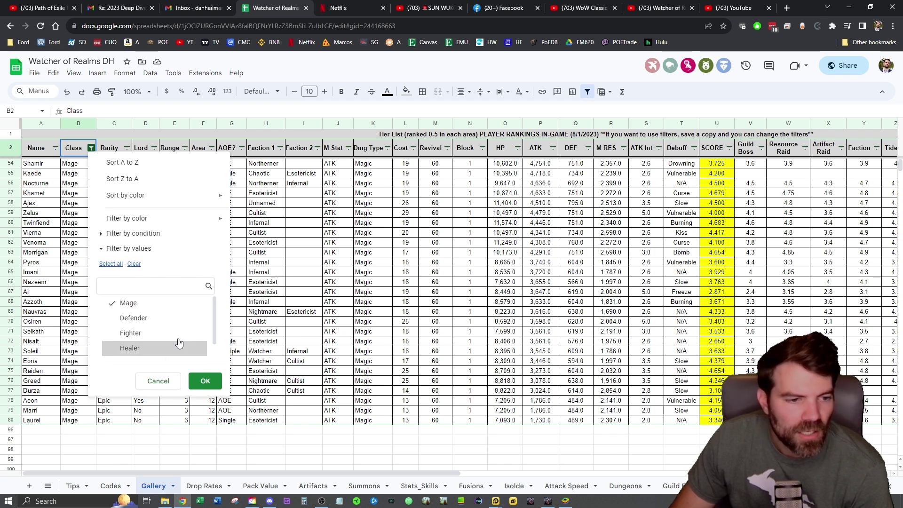
Show all classes and sort every hero by ATK descending, Salazar's 6,500 on top
left_click(204, 381)
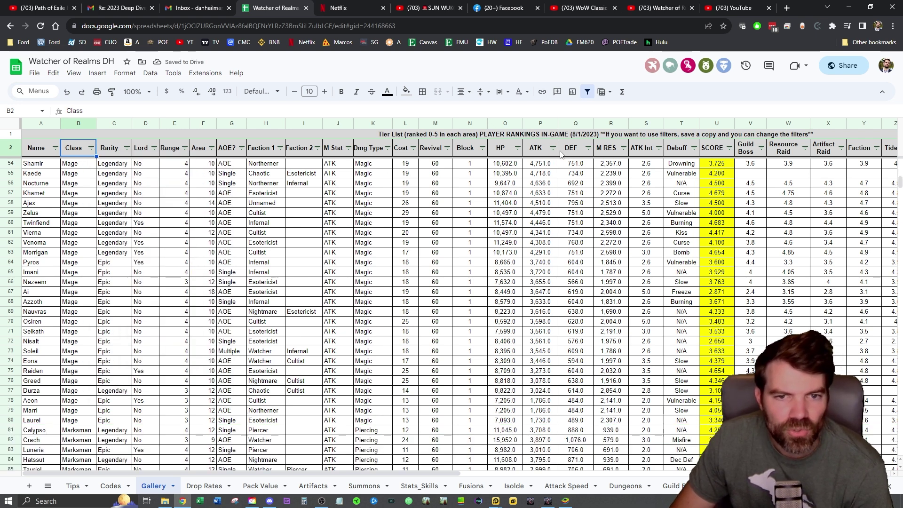
left_click(554, 148)
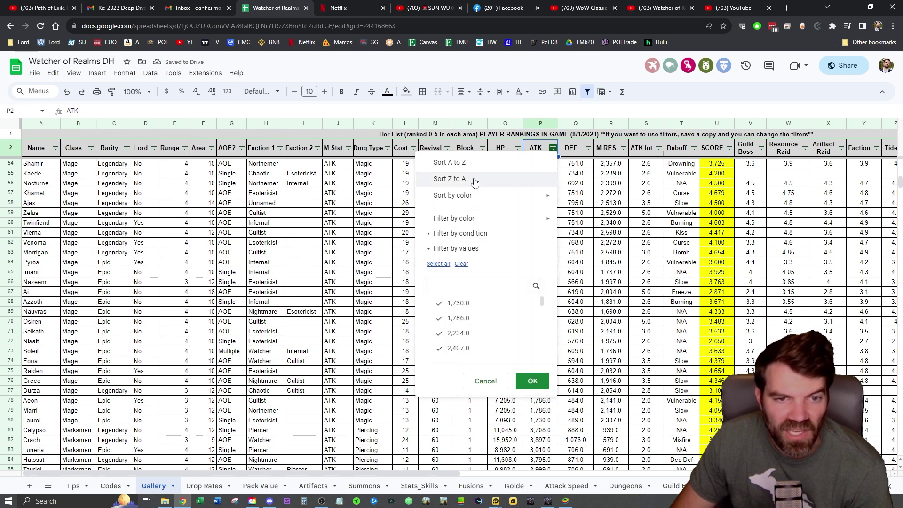
left_click(449, 179)
left_click(555, 148)
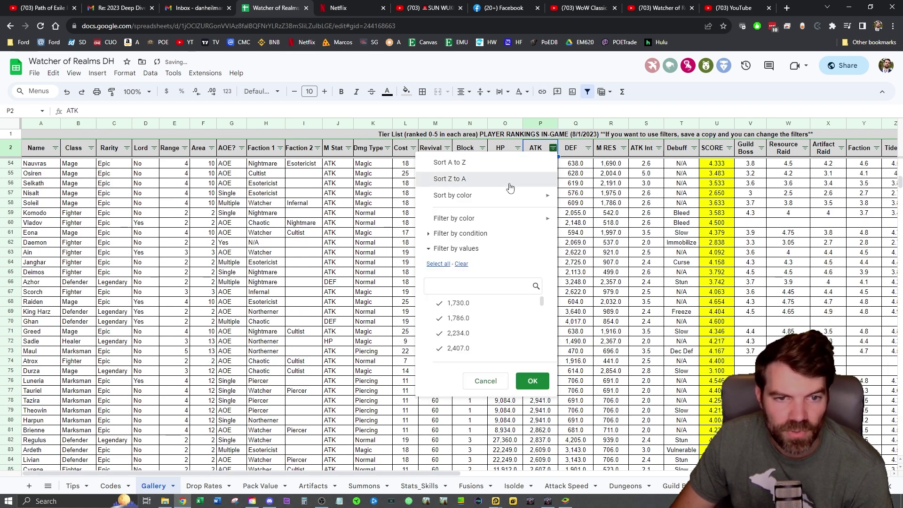
left_click(546, 179)
scroll(543, 218, "up", 5)
scroll(544, 219, "up", 5)
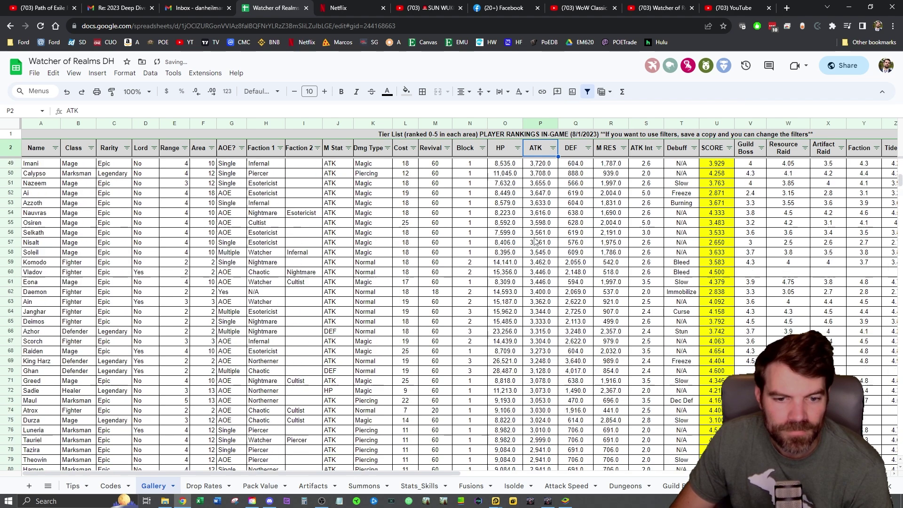
scroll(543, 218, "up", 5)
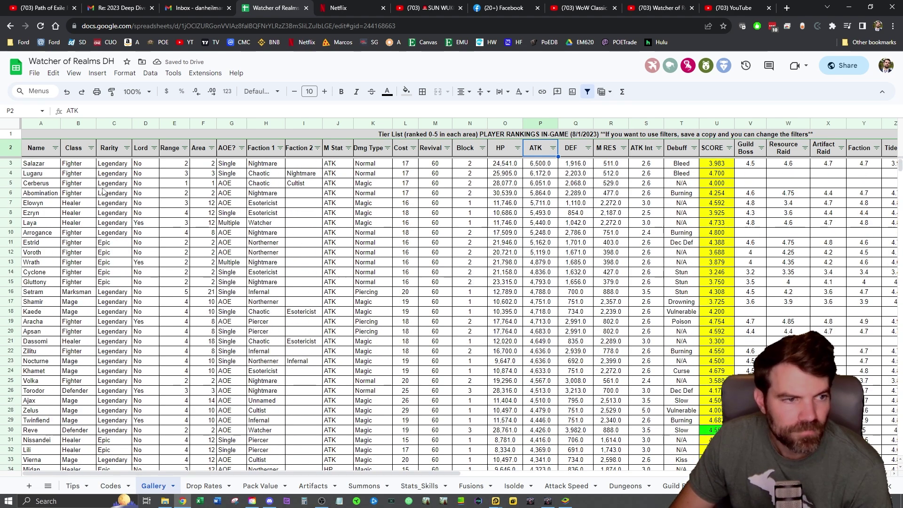
left_click(50, 165)
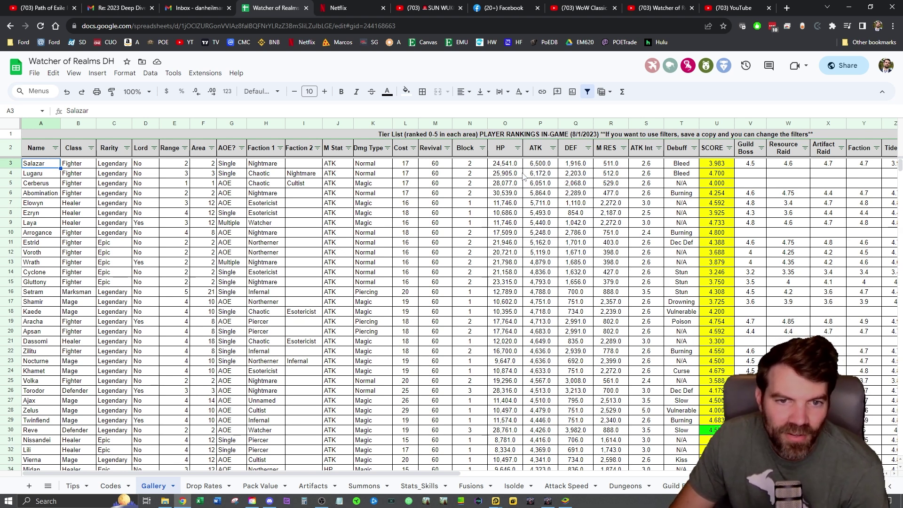
left_click(543, 164)
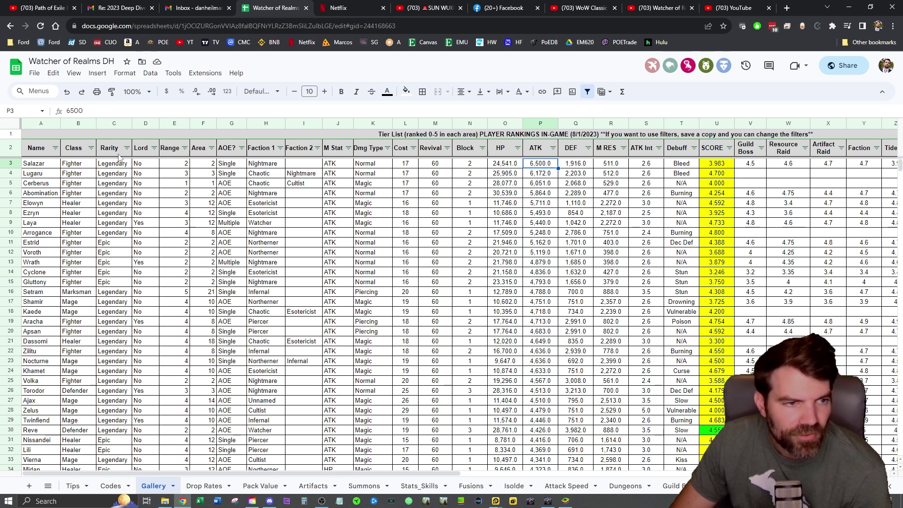
Filter the Class column to Healer heroes only
left_click(91, 149)
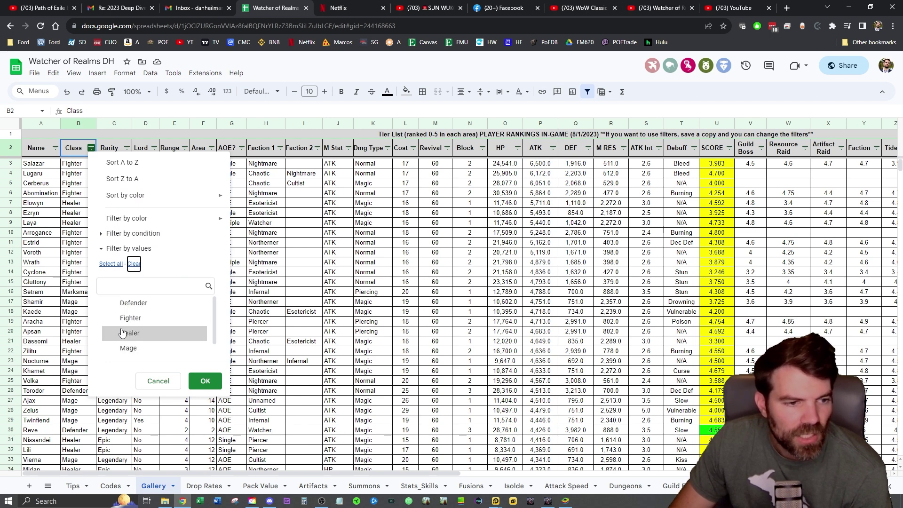
left_click(128, 333)
left_click(205, 381)
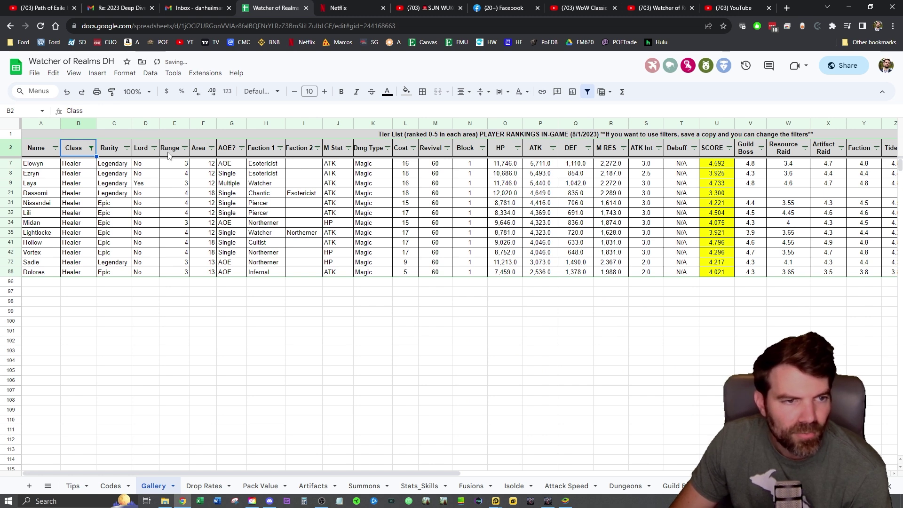
Exclude the ATK main stat, leaving HP Healers Midan, Vortex and Sadie
left_click(349, 148)
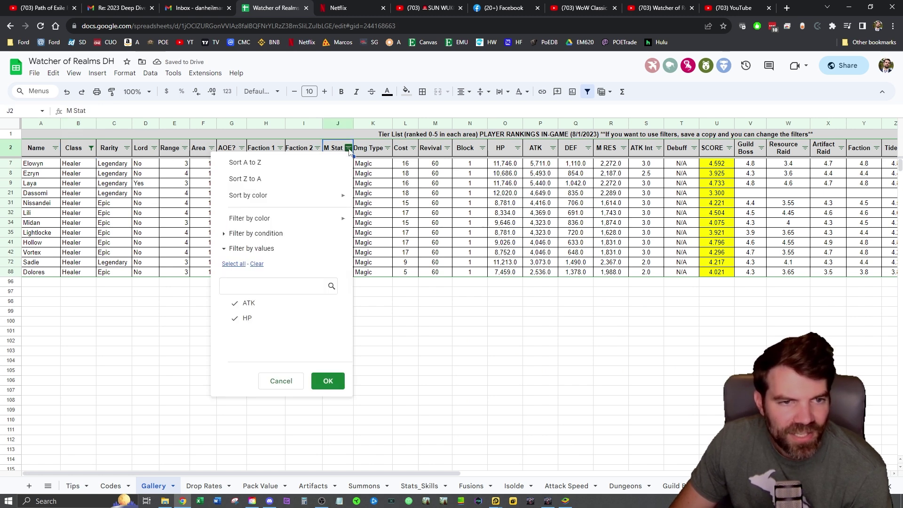
left_click(249, 303)
left_click(328, 381)
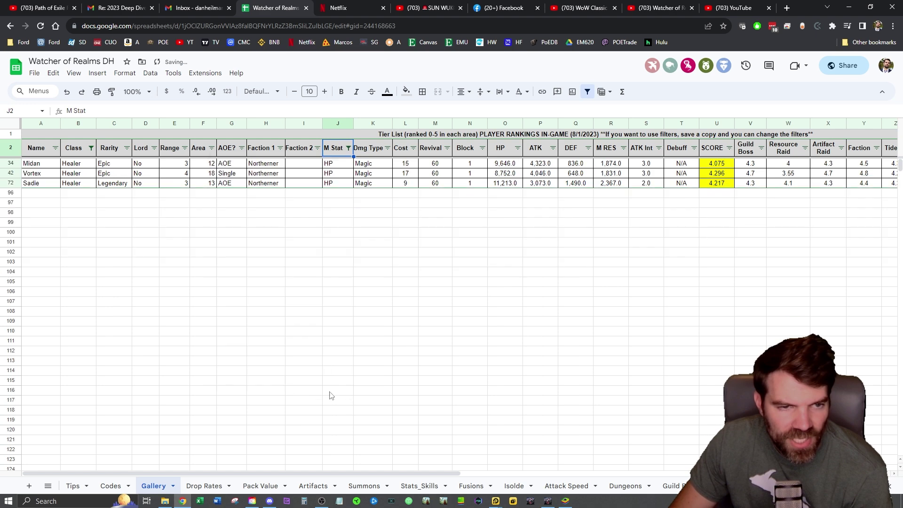
left_click(266, 360)
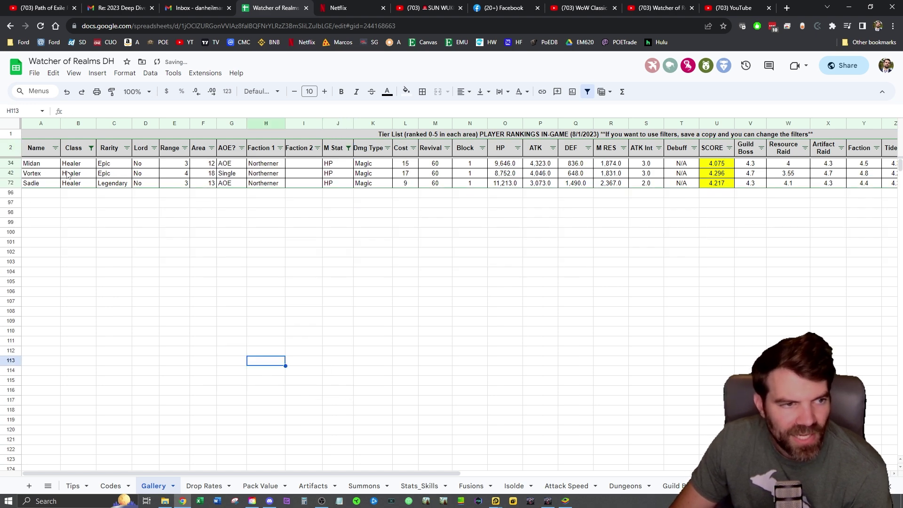
left_click(91, 149)
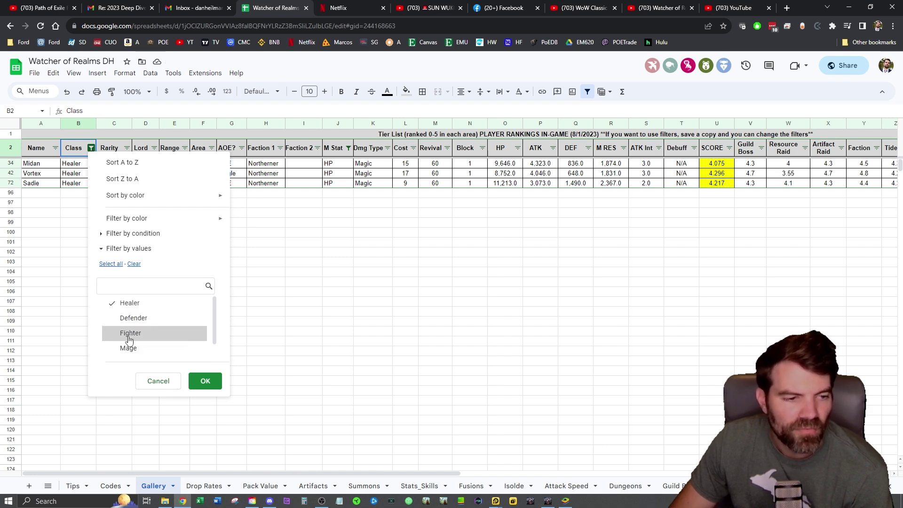
Limit the Class filter to Fighters and reselect all M Stat values
left_click(134, 264)
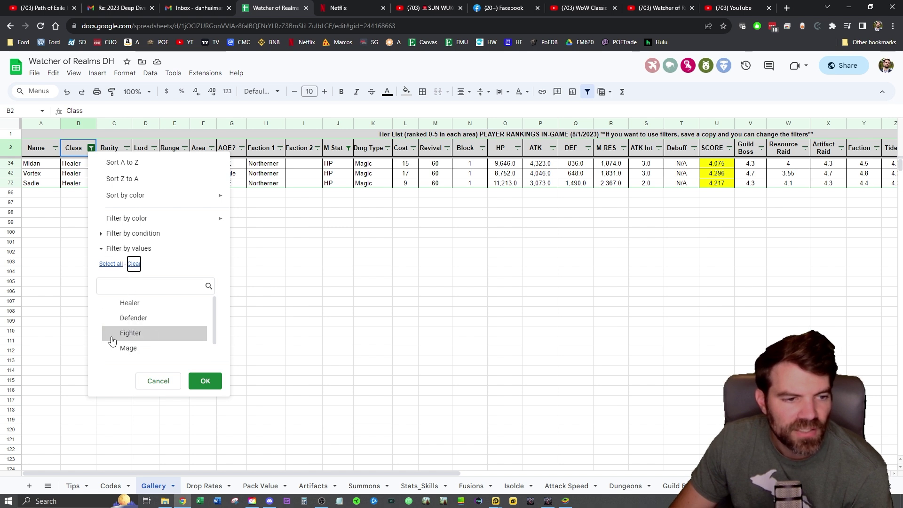
left_click(205, 381)
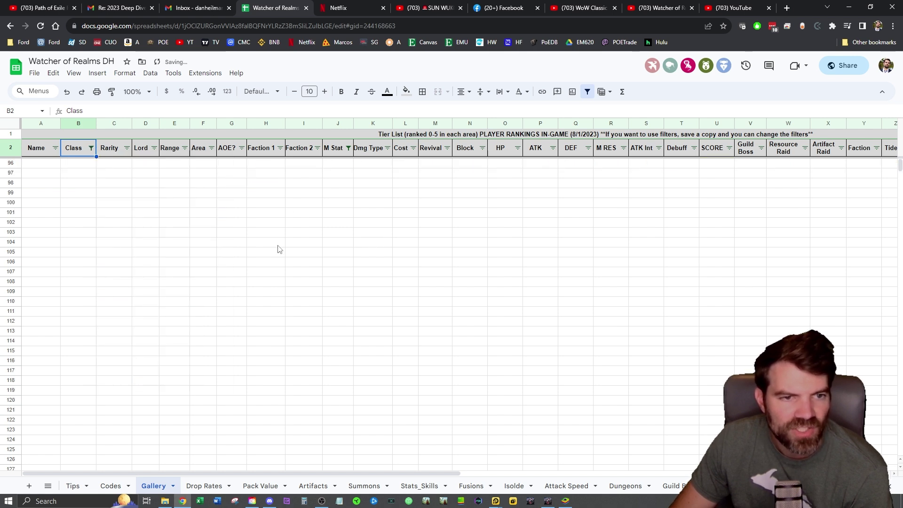
left_click(349, 149)
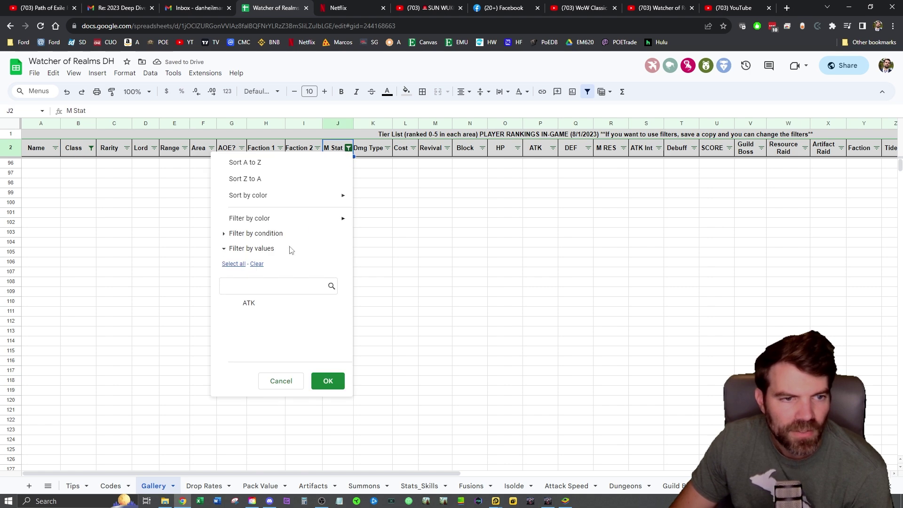
left_click(232, 264)
left_click(328, 382)
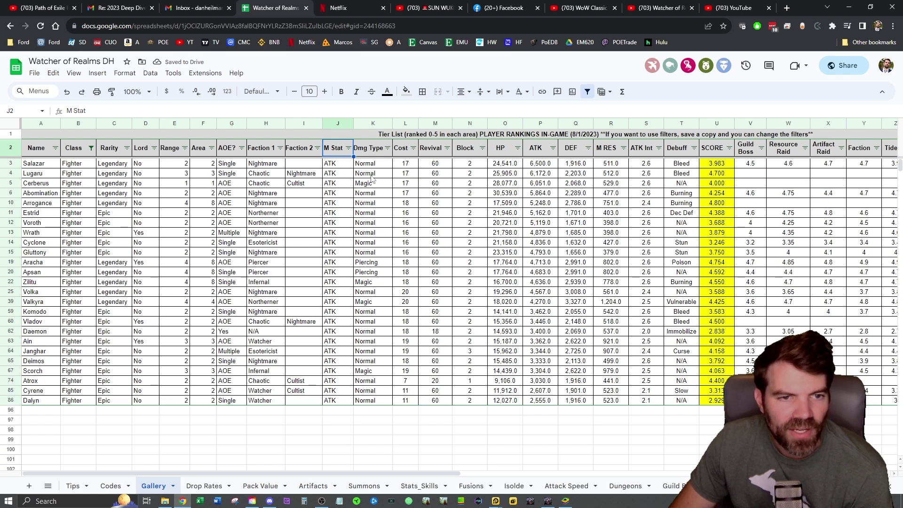
Sort the Fighters by Cost ascending, with Atrox at 7 first
left_click(414, 148)
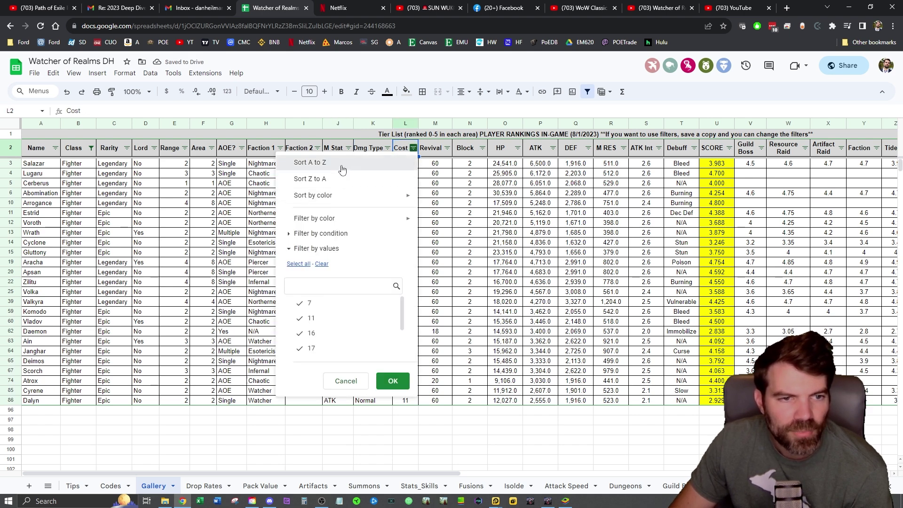
left_click(310, 165)
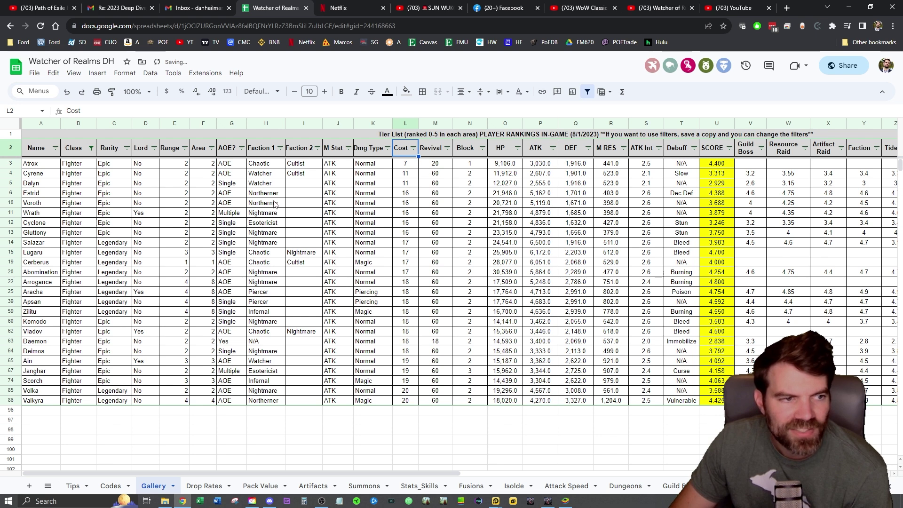
left_click(405, 163)
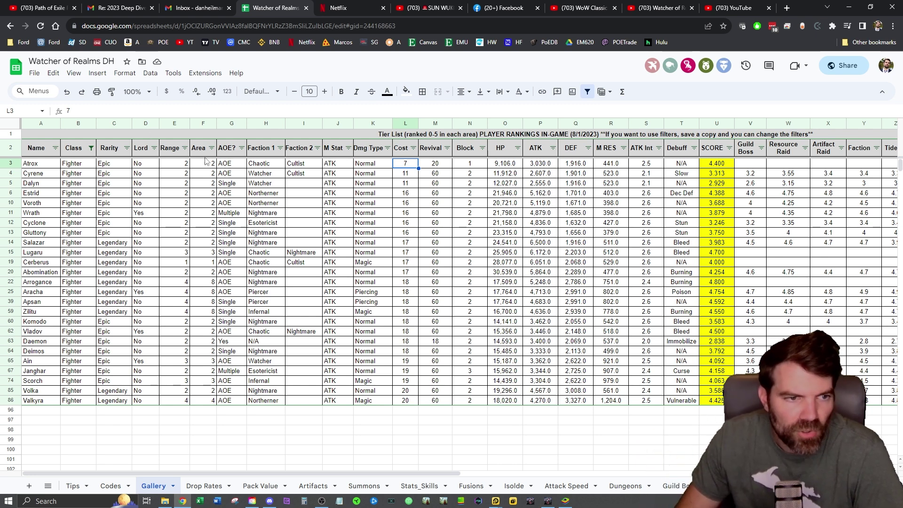
Show only Marksman heroes, sorted by Area descending with Setram's 21 on top
left_click(91, 149)
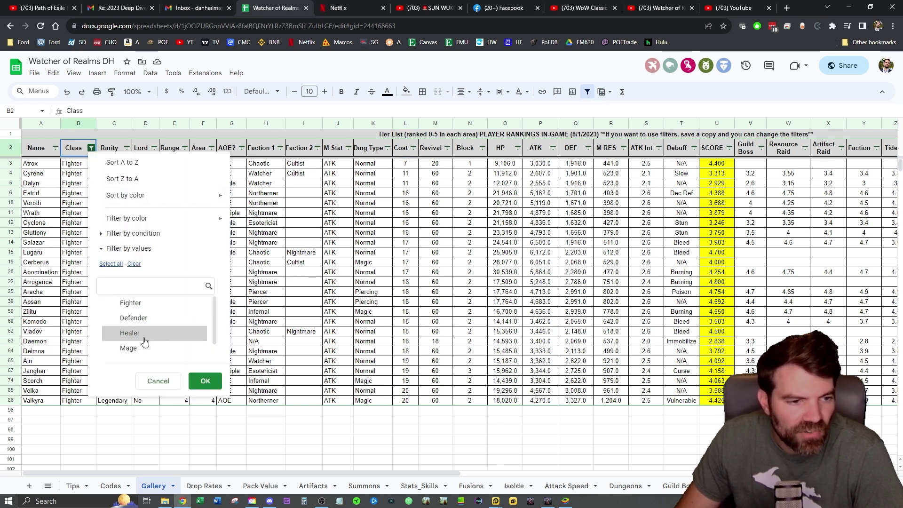
scroll(155, 349, "down", 1)
left_click(116, 350)
left_click(205, 381)
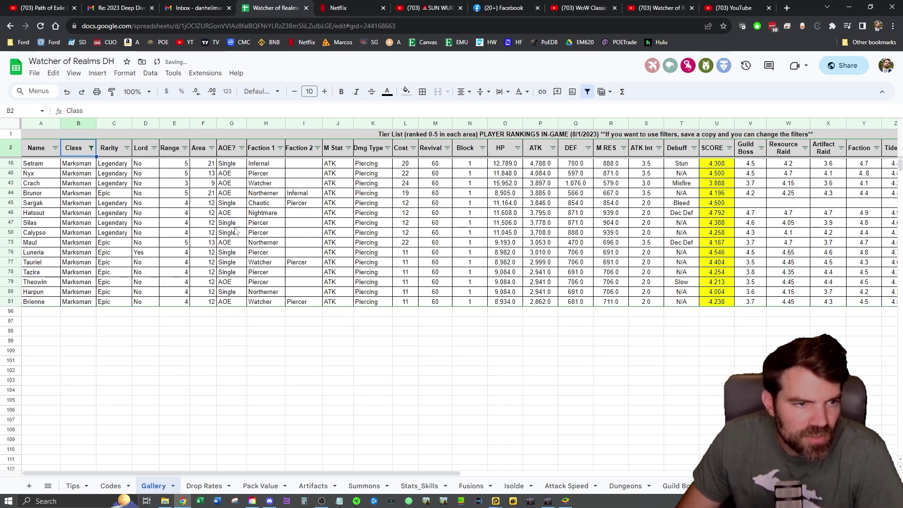
left_click(212, 148)
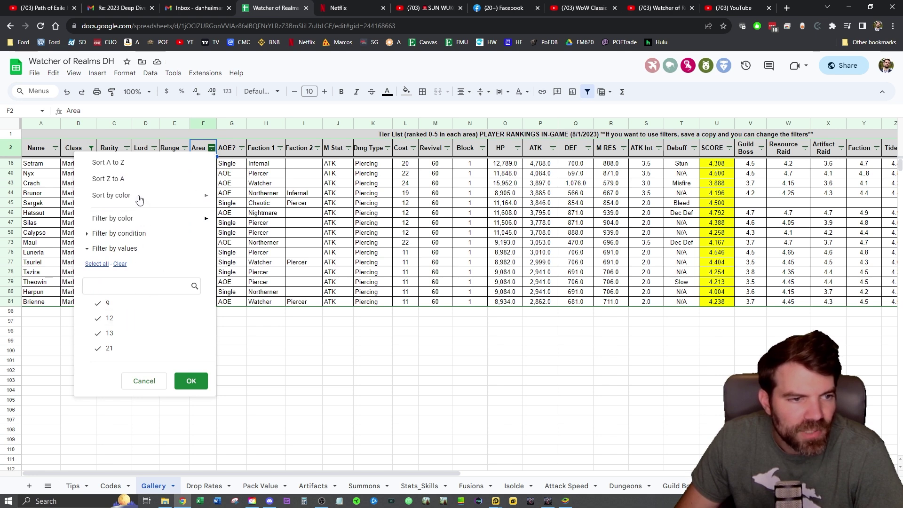
left_click(105, 192)
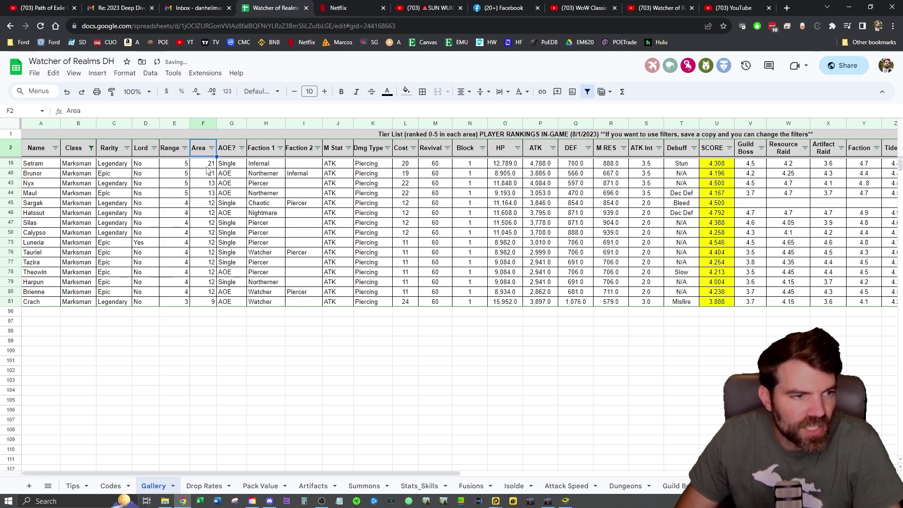